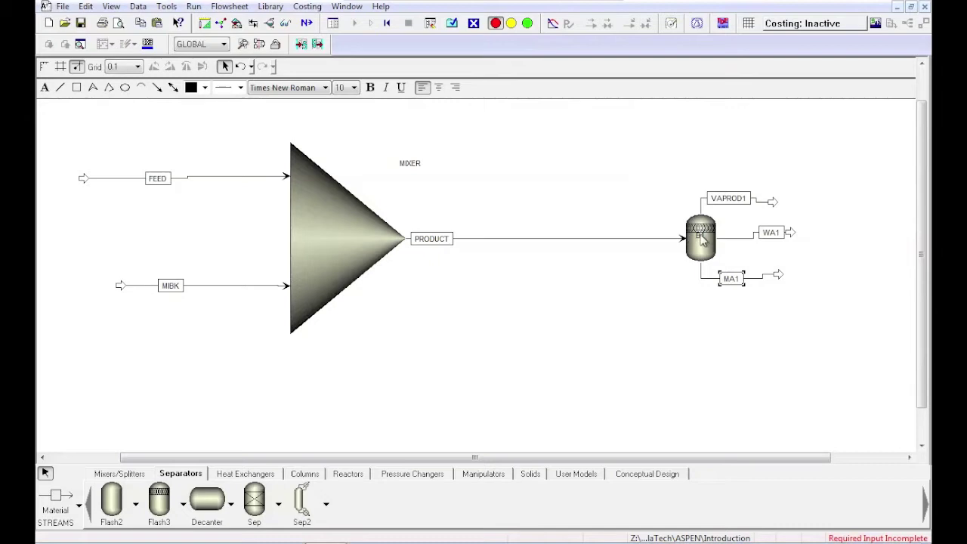
- Rename the three-phase separator block as FLASH1
right_click(670, 255)
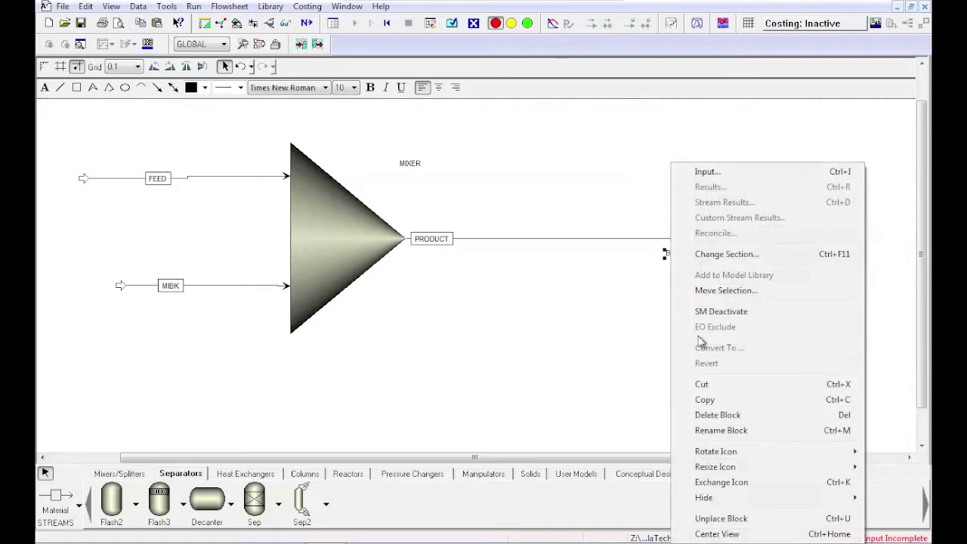
click(726, 431)
text(FLAS)
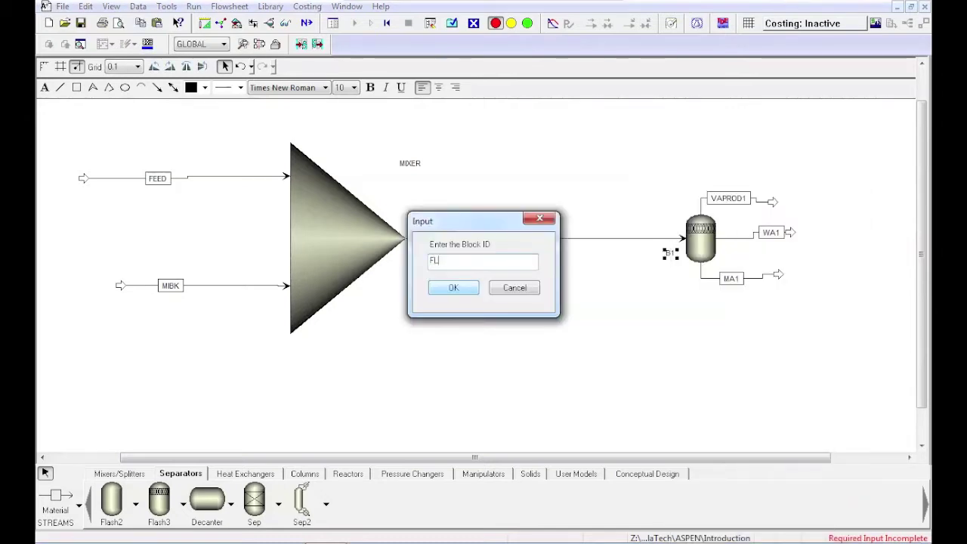
text(H1)
key(Return)
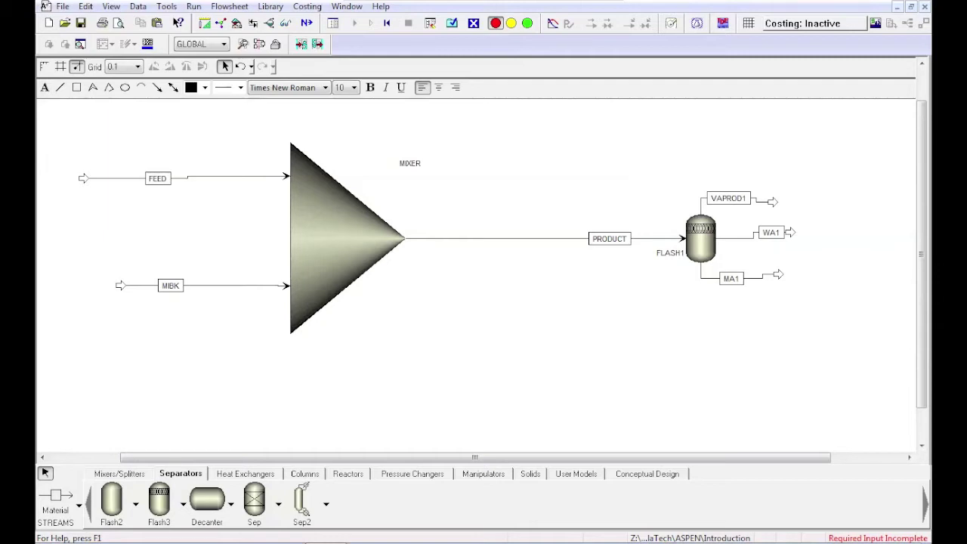
- Reinitialize the simulation and open the next required input form
click(388, 24)
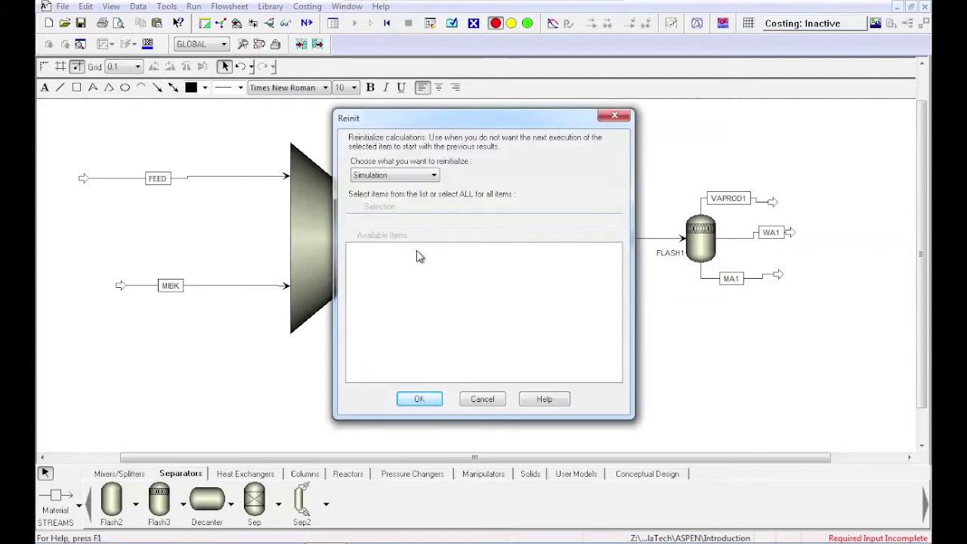
click(419, 399)
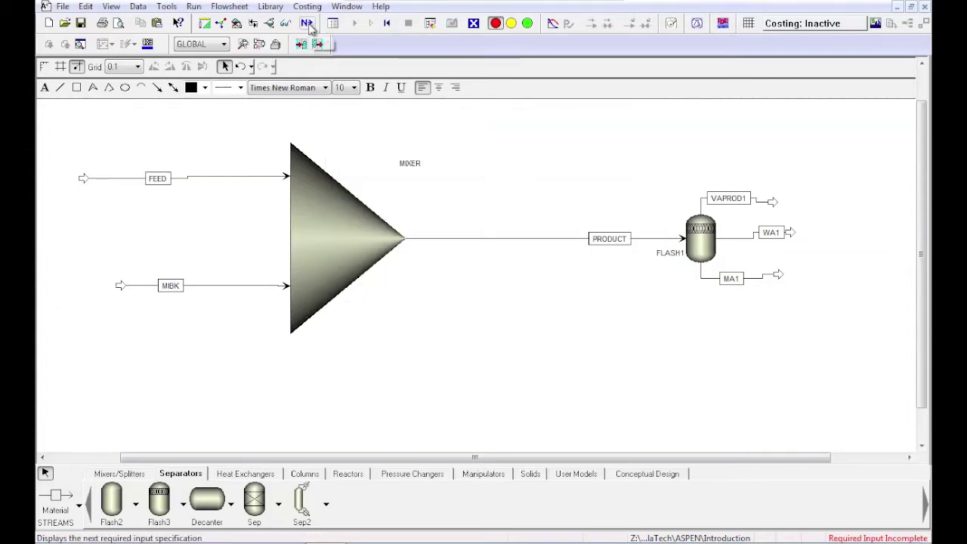
click(307, 23)
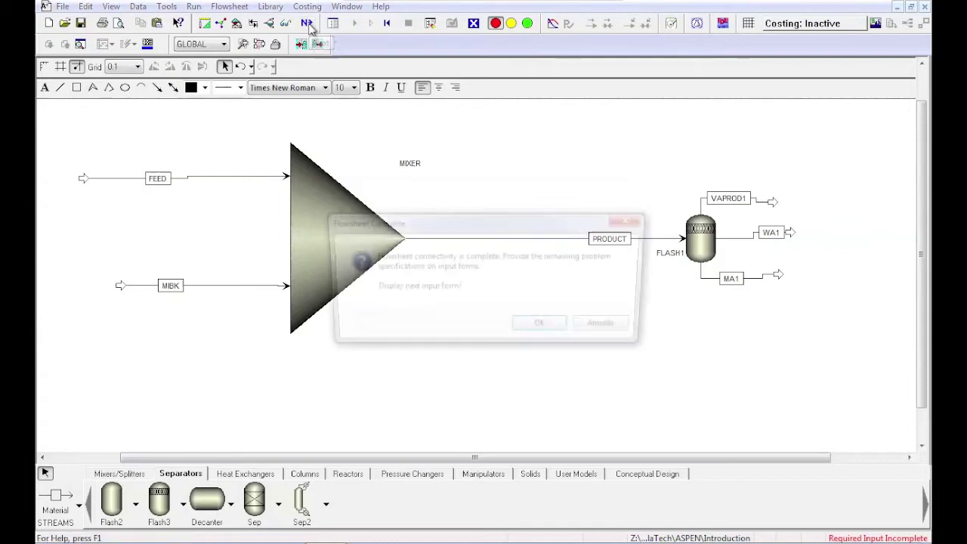
click(531, 327)
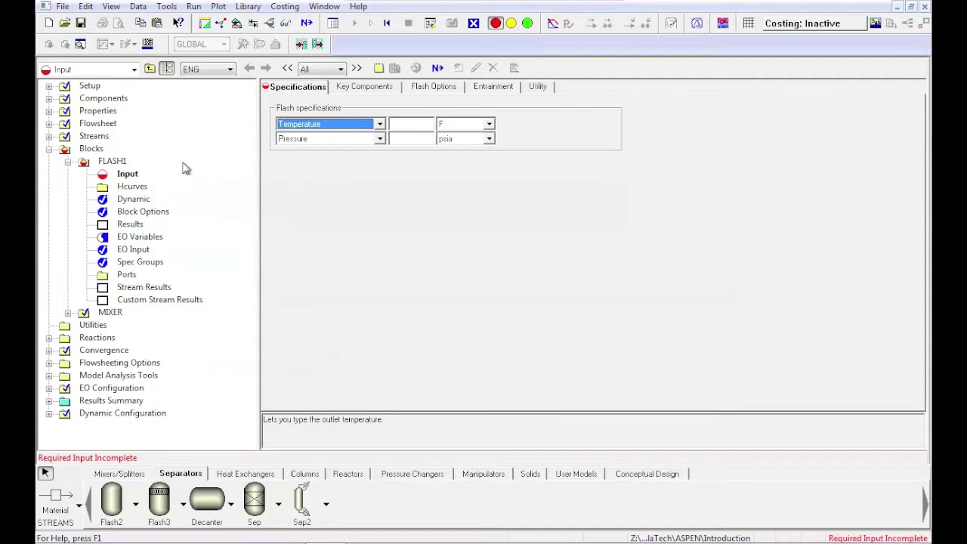
- Set the global base property method to SRK
click(105, 113)
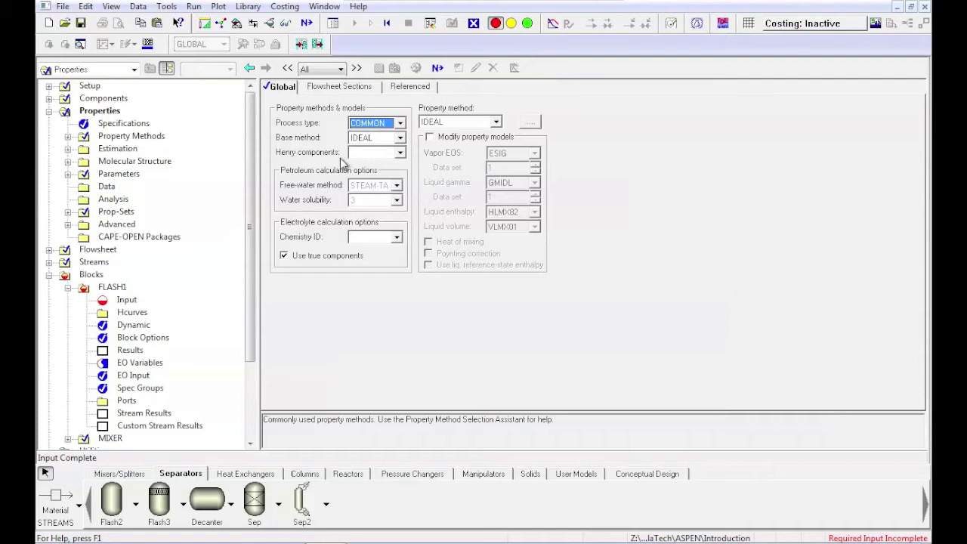
click(386, 144)
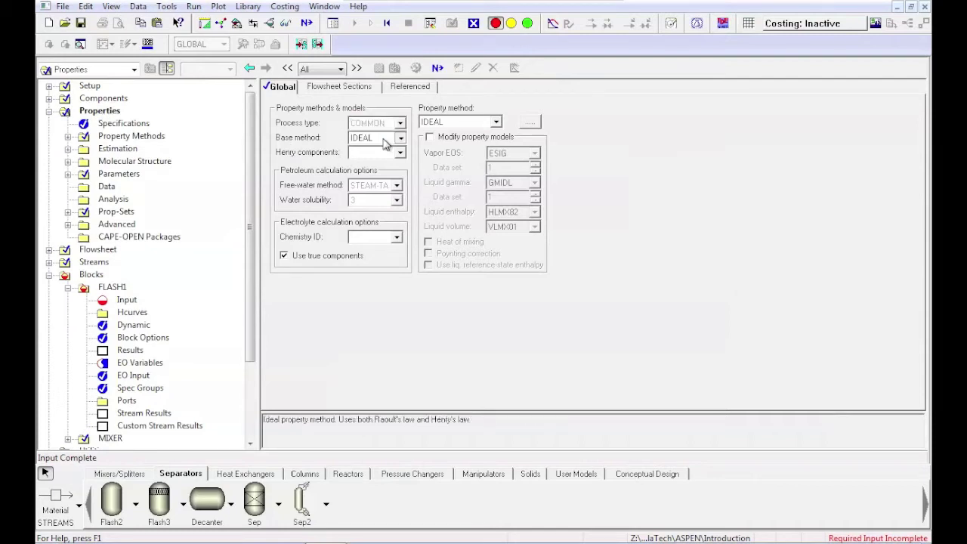
click(387, 141)
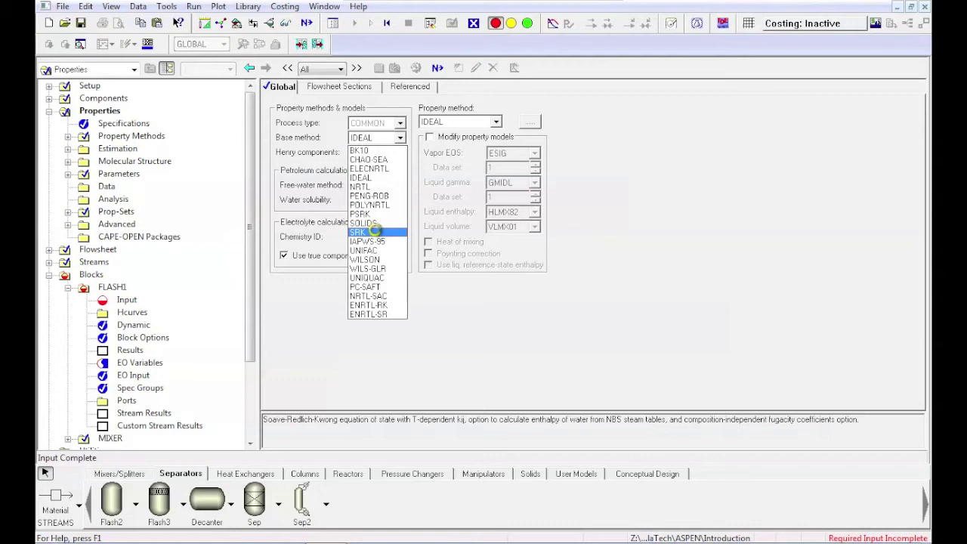
click(375, 232)
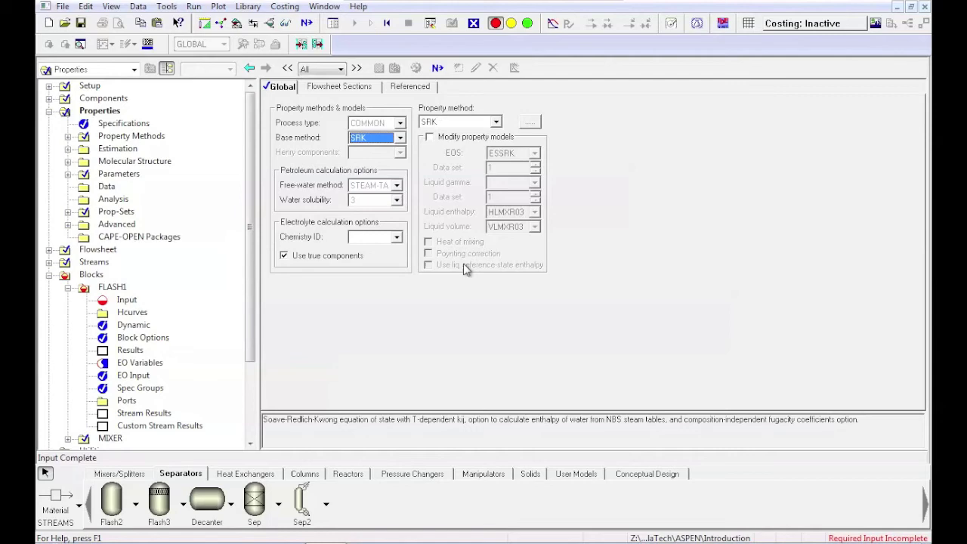
- Review the choices for FLASH1's second flash specification and the input conditions of the FEED stream
click(307, 23)
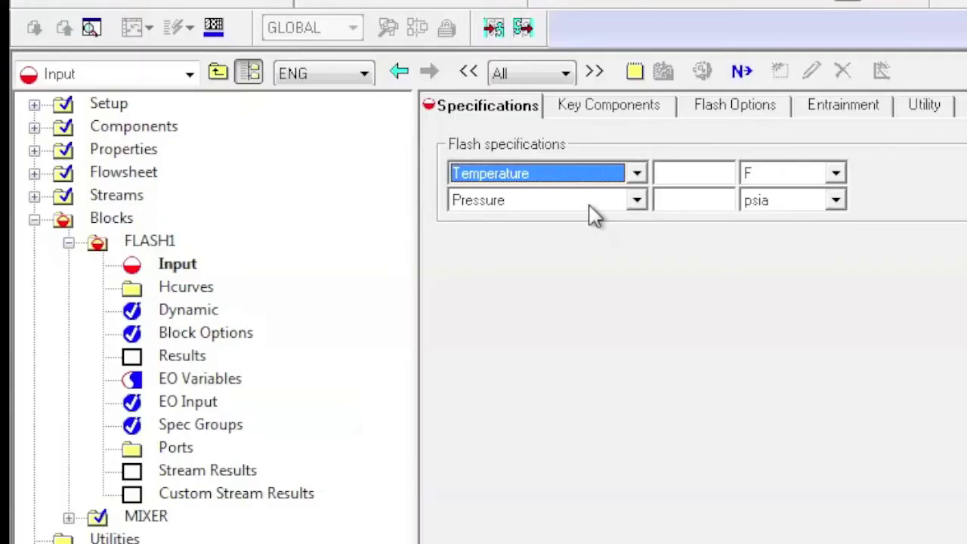
click(590, 206)
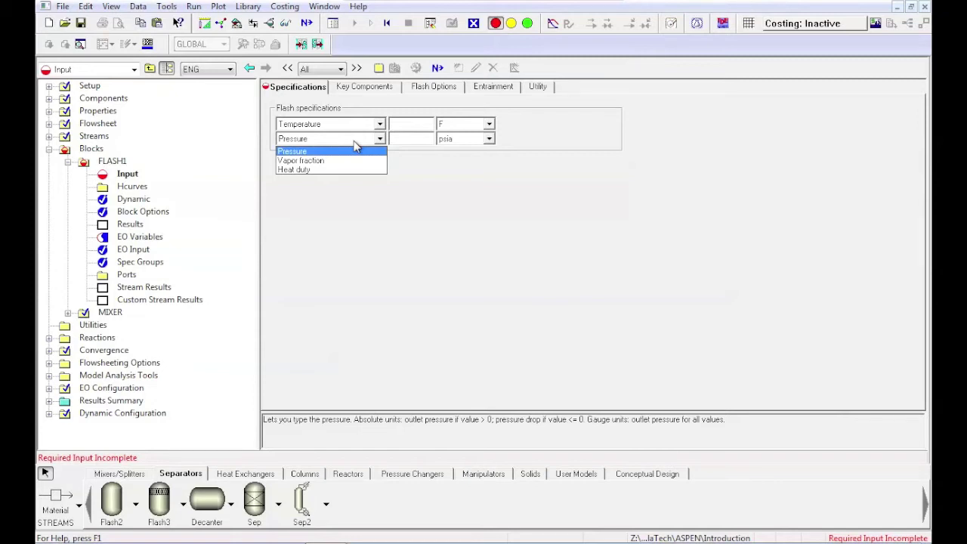
click(373, 244)
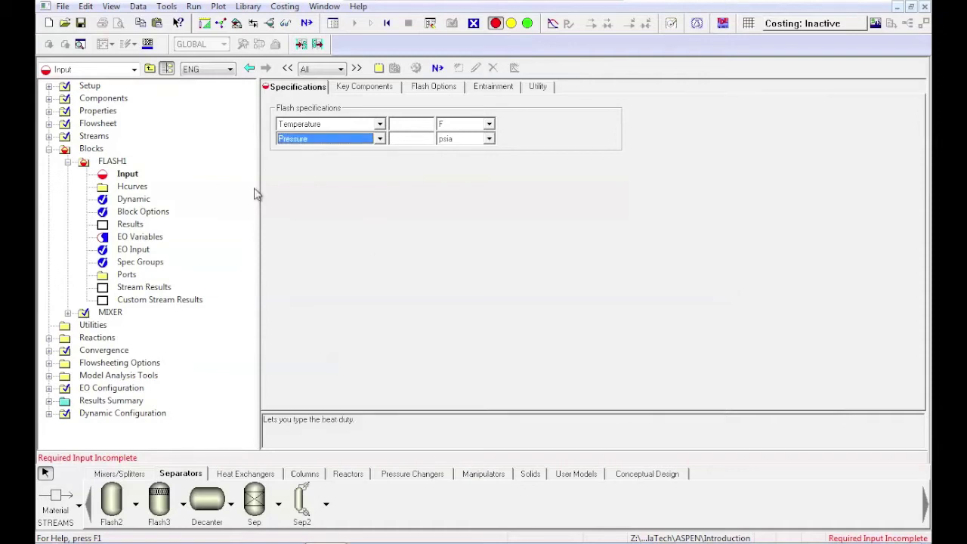
double_click(104, 138)
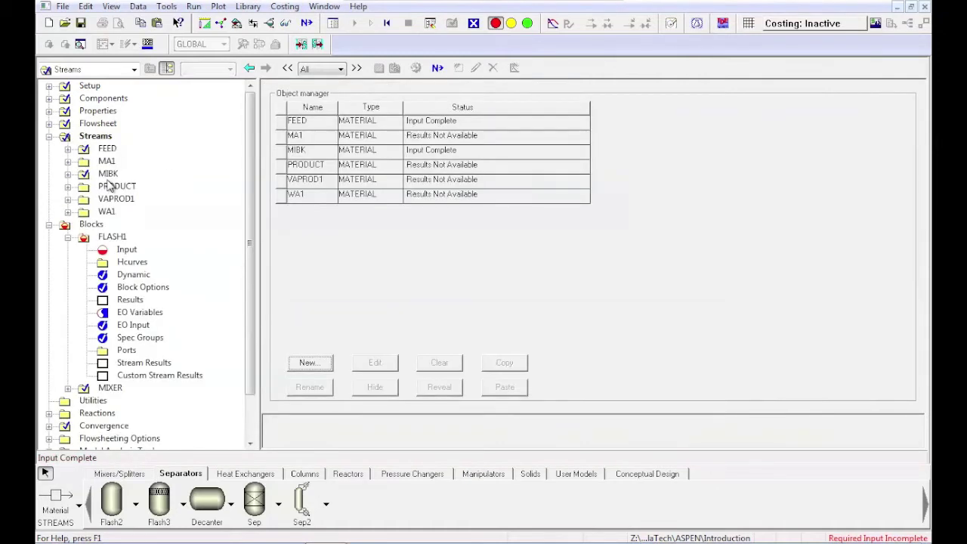
double_click(106, 150)
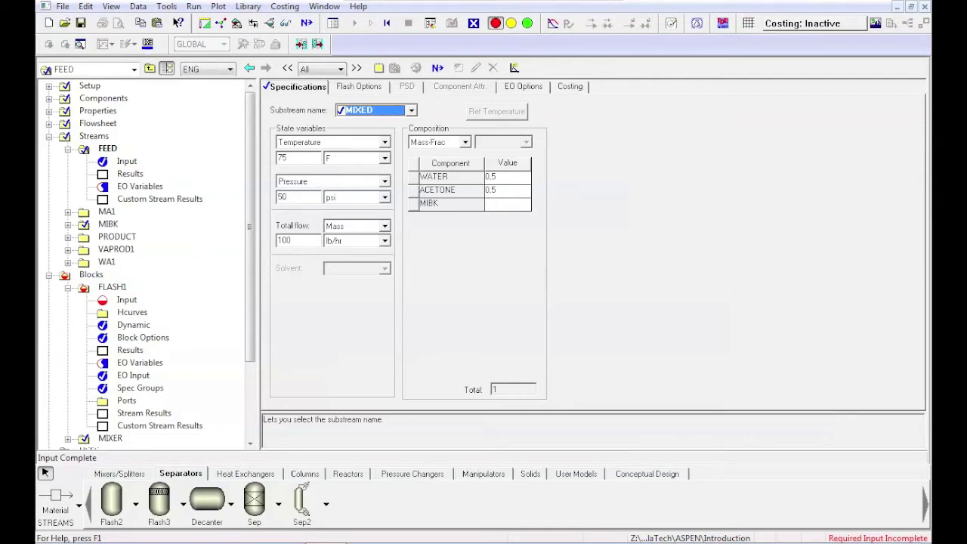
- Specify a temperature of 75 F and a pressure of 50 psi for the FLASH1 block, and run the simulation
click(102, 288)
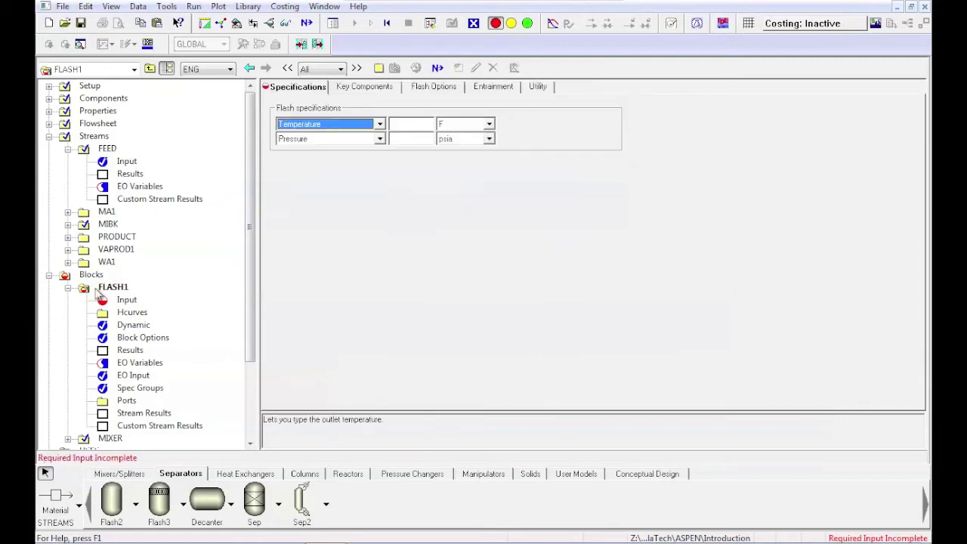
click(408, 124)
text(75)
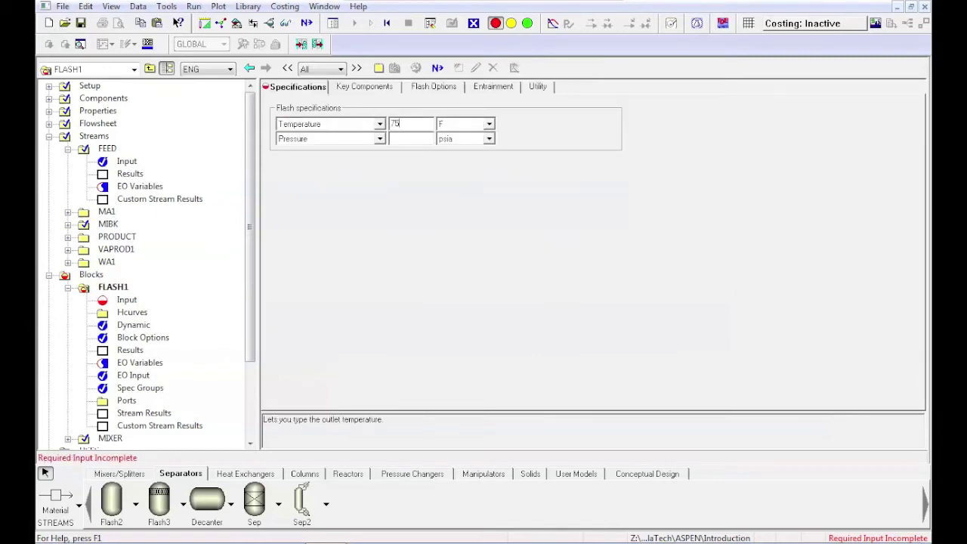
key(Tab)
text(50)
click(435, 140)
click(439, 270)
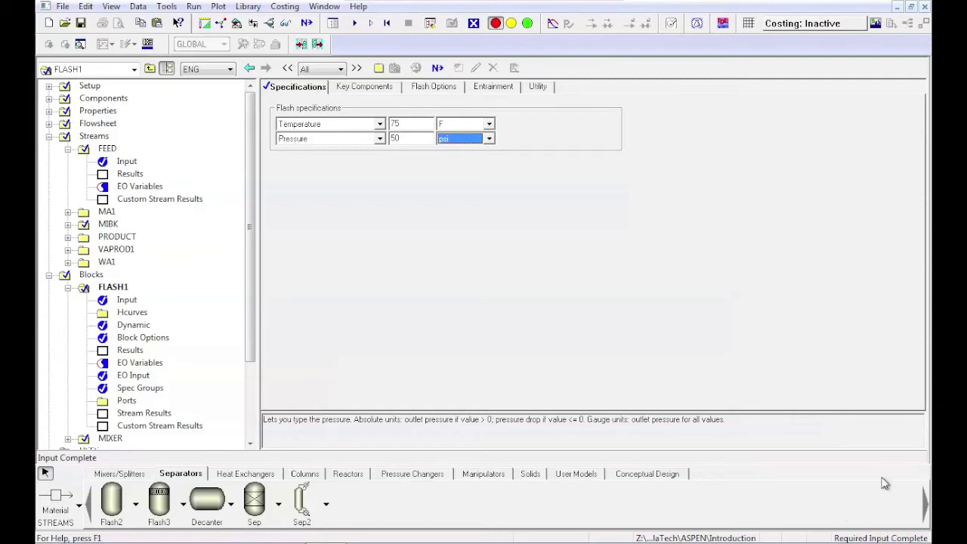
click(308, 23)
click(546, 333)
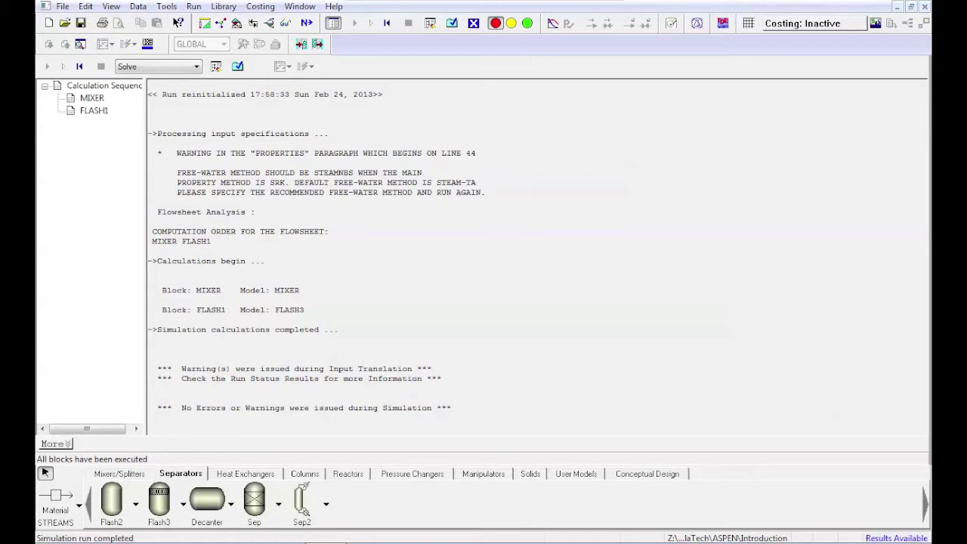
- Set the global free-water method to STEAMNBS in the property specifications
click(220, 23)
click(99, 275)
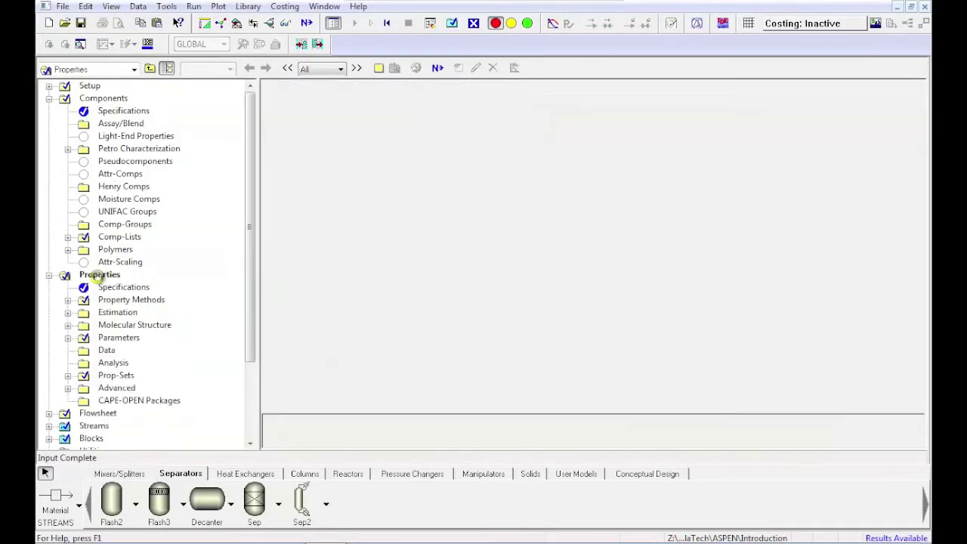
click(388, 187)
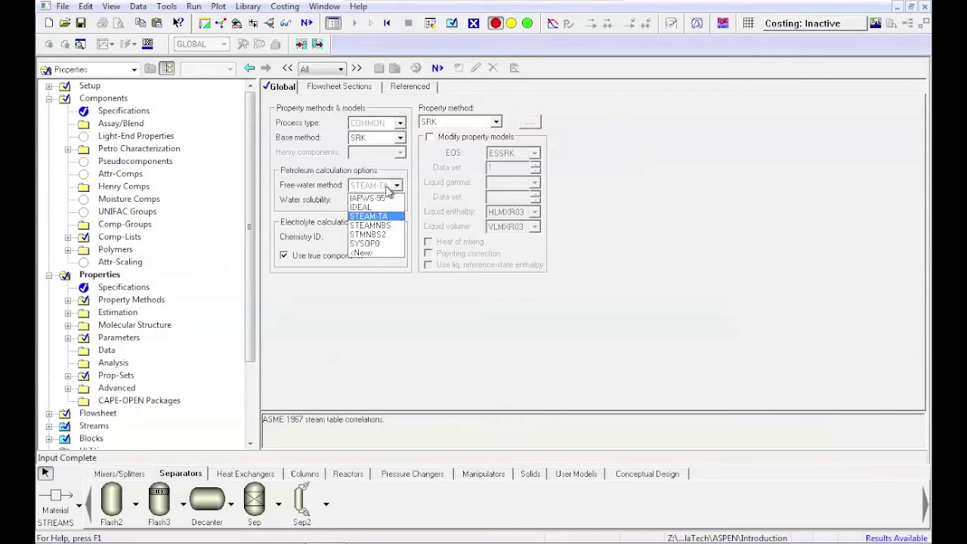
click(389, 225)
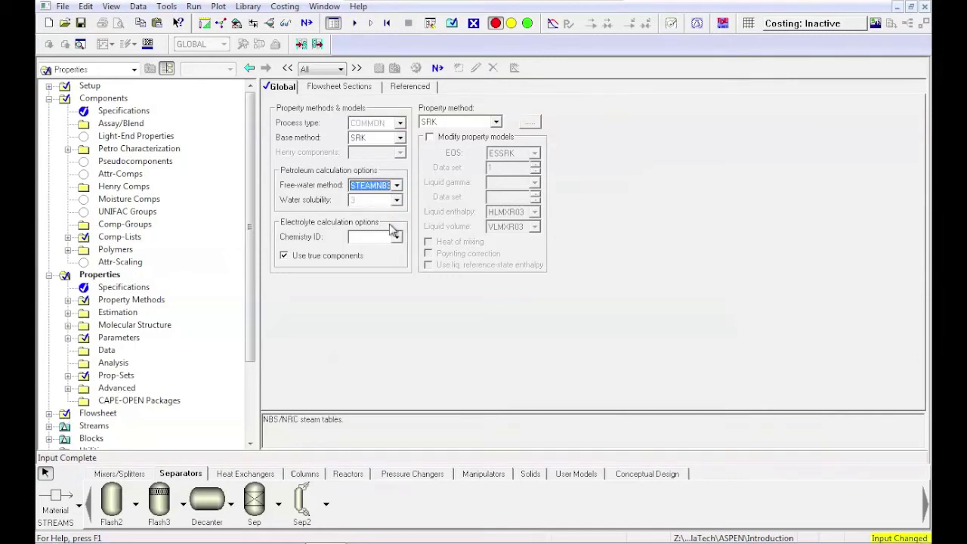
- Reinitialize the whole simulation, purging its results, and run it again
click(387, 24)
click(422, 398)
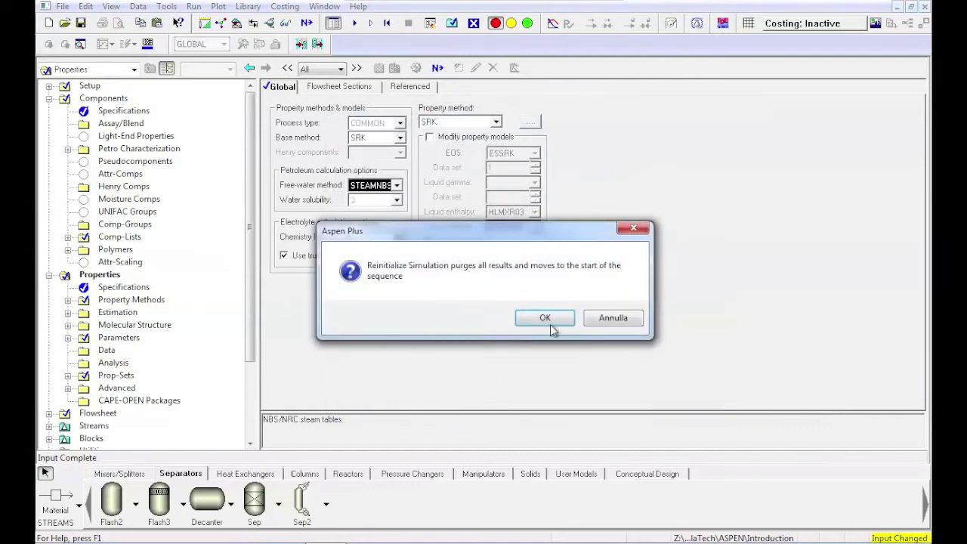
click(551, 322)
click(352, 23)
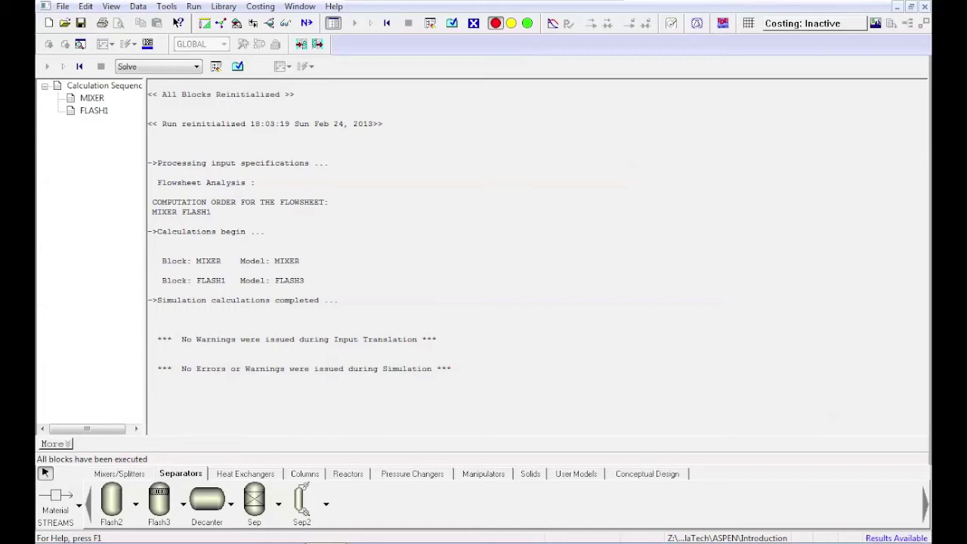
- Return to the flowsheet and start a binary property analysis
key(F6)
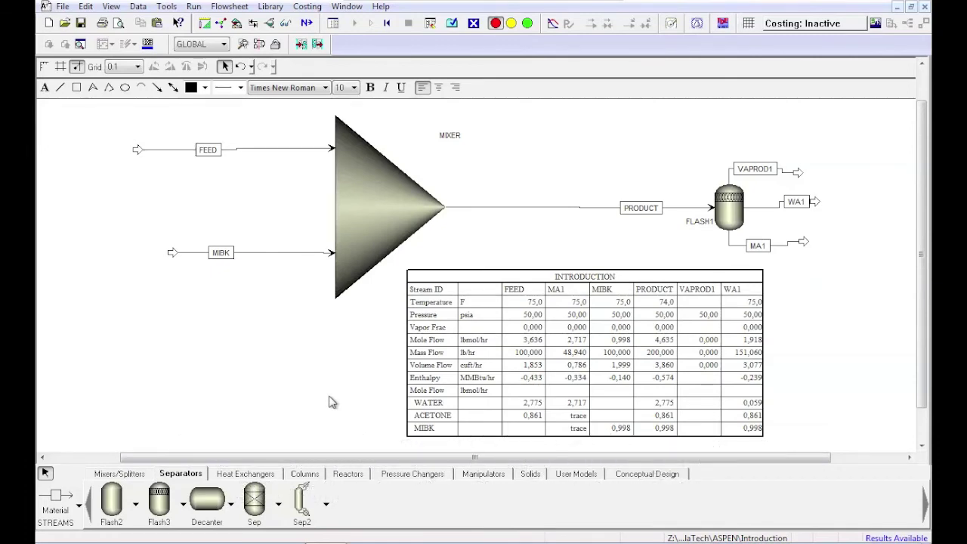
click(160, 7)
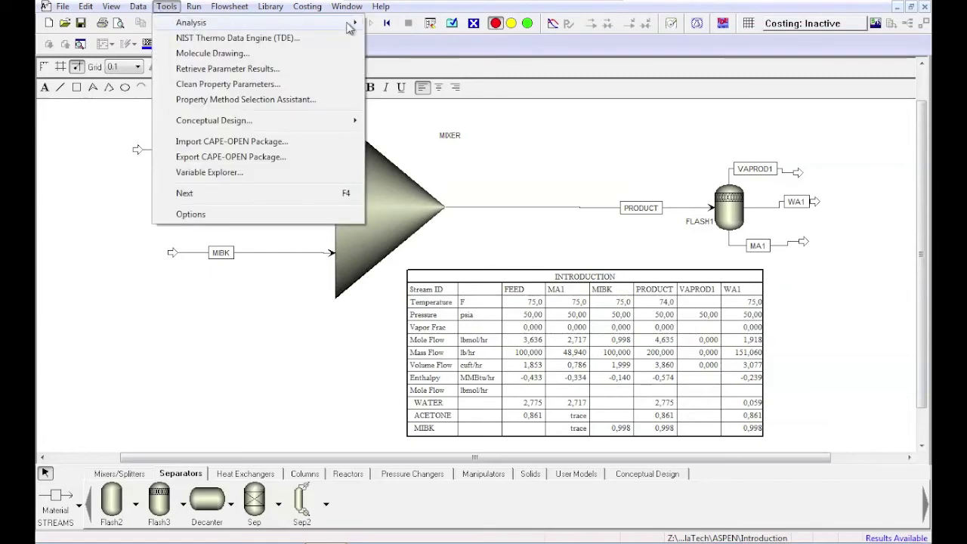
mouse_move(317, 23)
mouse_move(424, 23)
click(520, 45)
click(375, 304)
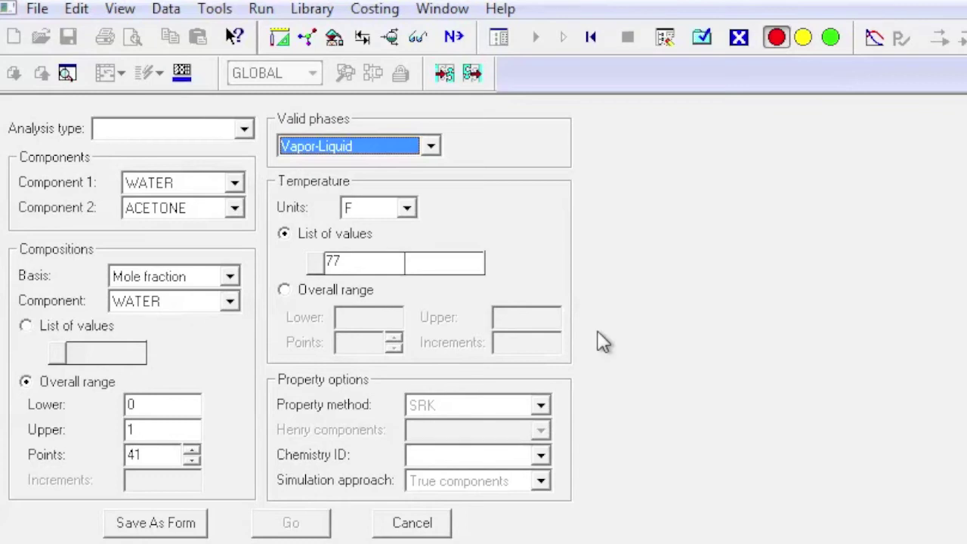
- Generate a Txy analysis with MIBK as component 1 and ACETONE as component 2
click(243, 129)
click(227, 142)
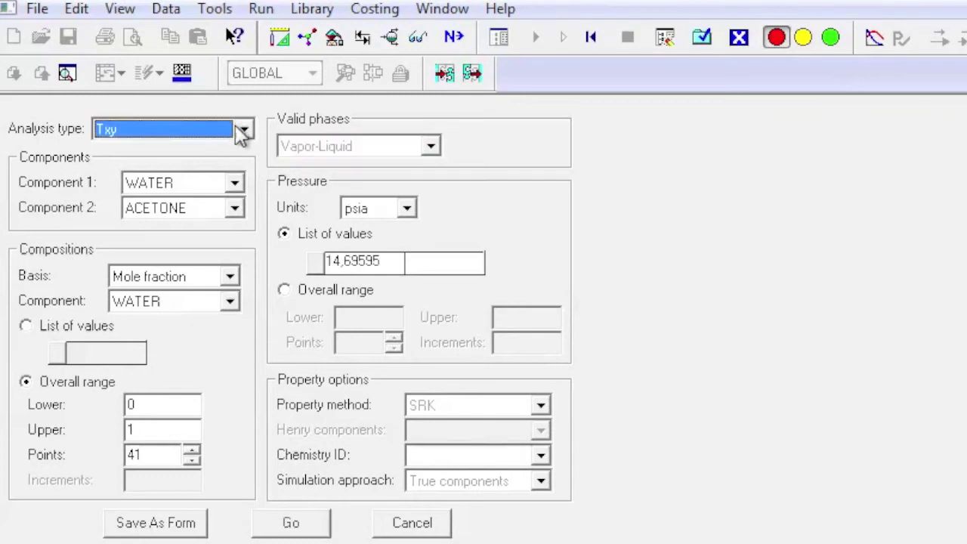
click(239, 128)
click(239, 129)
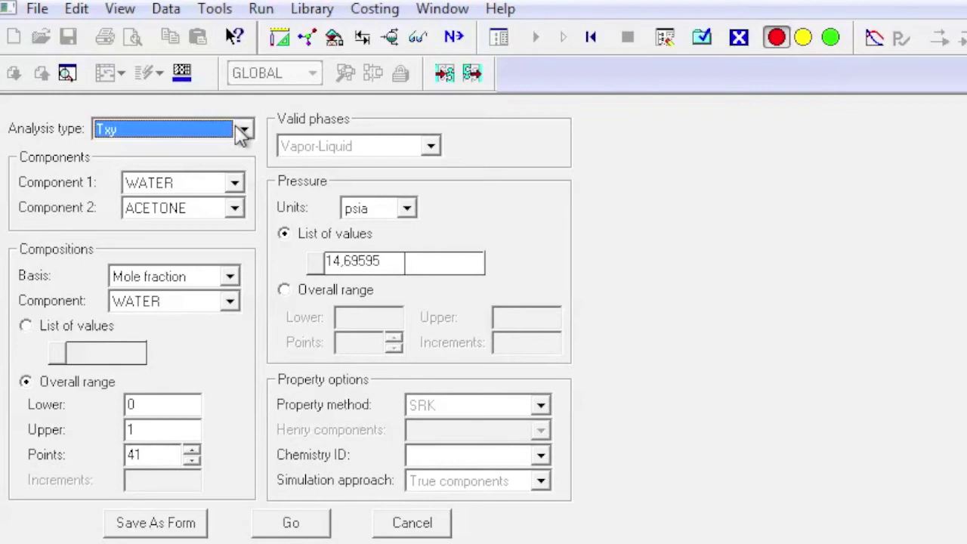
click(235, 184)
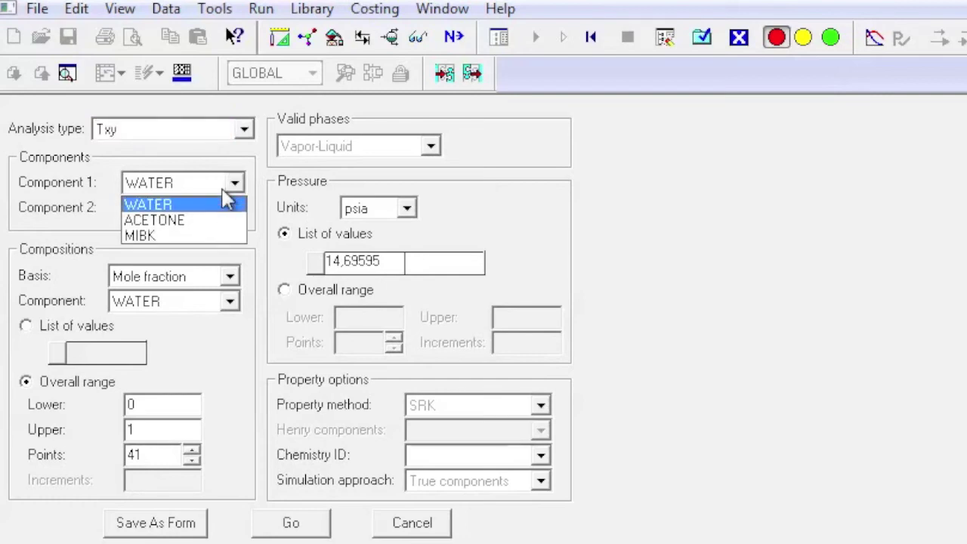
click(210, 236)
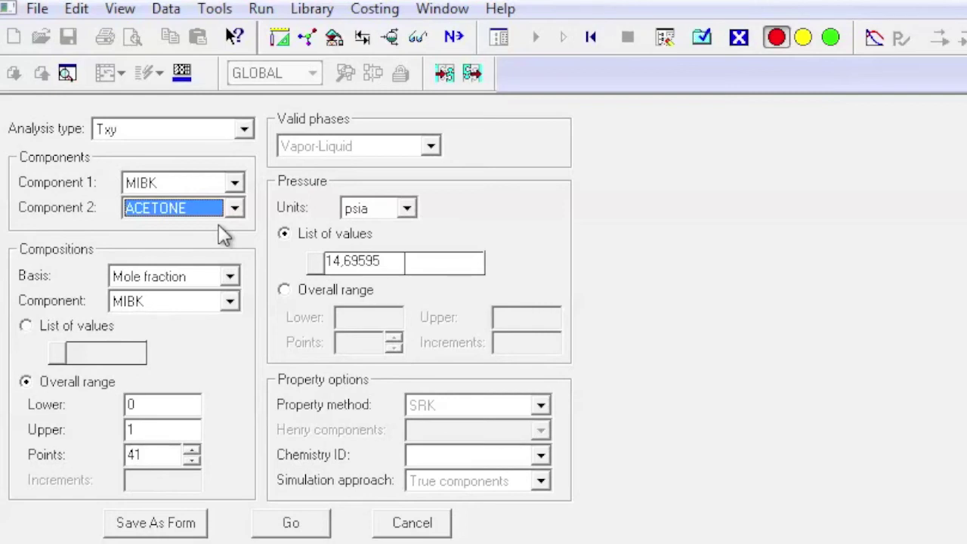
click(225, 240)
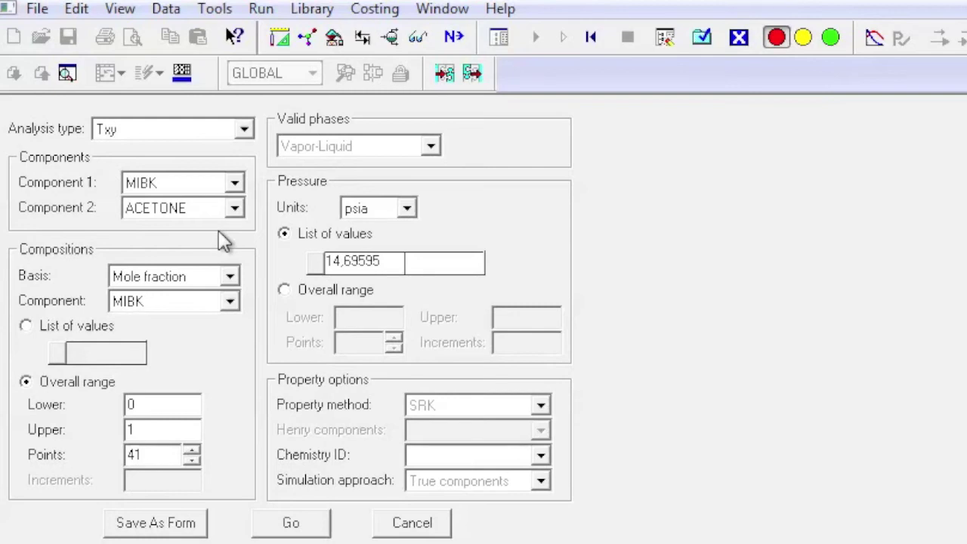
click(301, 524)
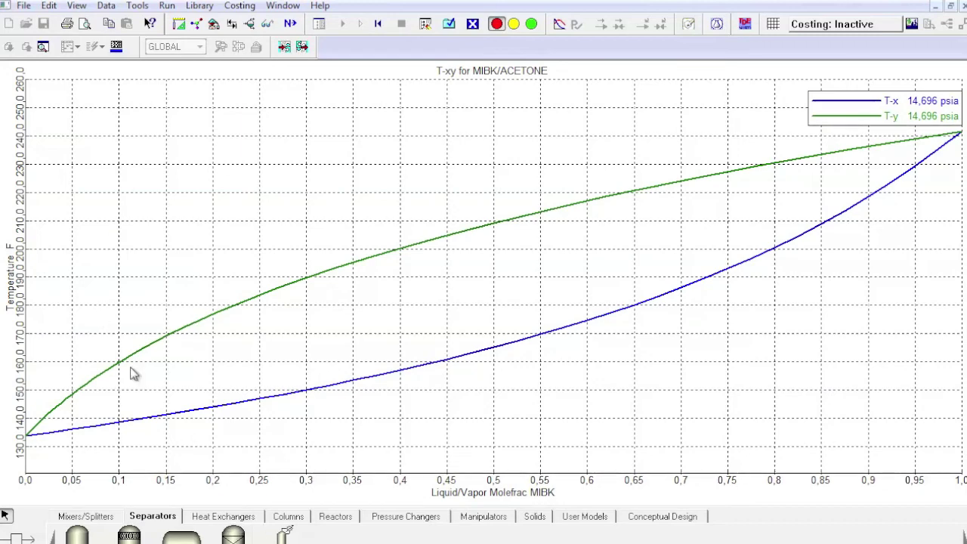
- Review the display properties of the Txy plot, including its line attributes, and close them
right_click(160, 157)
click(191, 230)
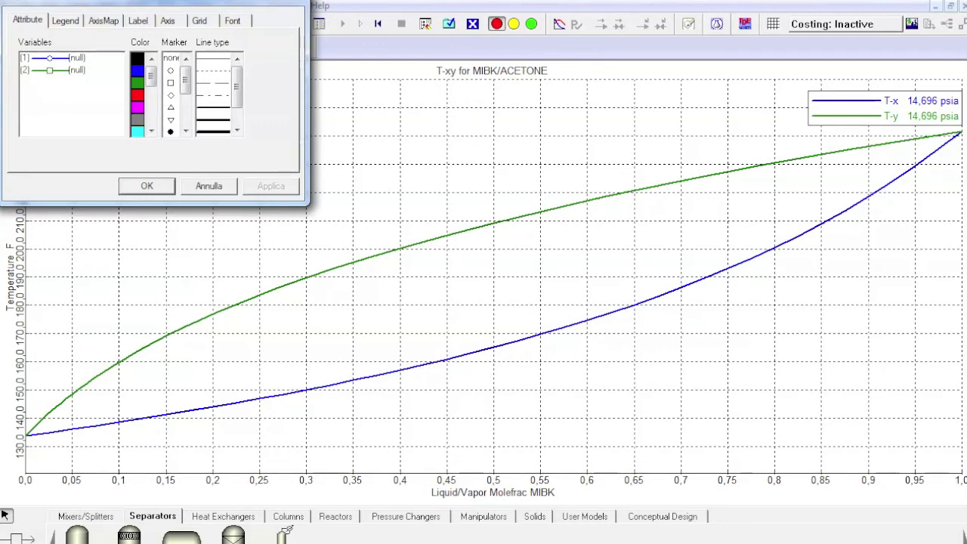
click(147, 186)
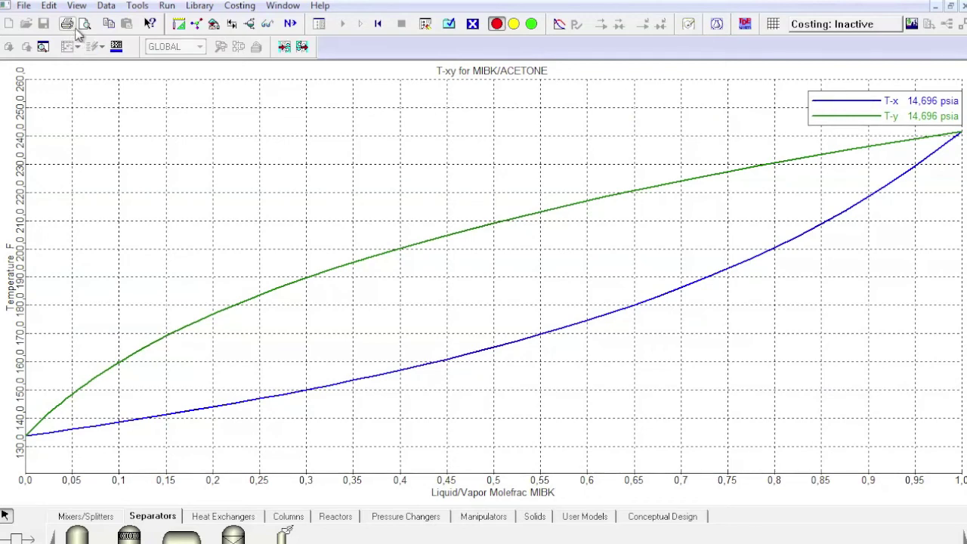
- Close the Txy plot and examine the binary analysis results table for the MIBK/acetone mixture
click(963, 6)
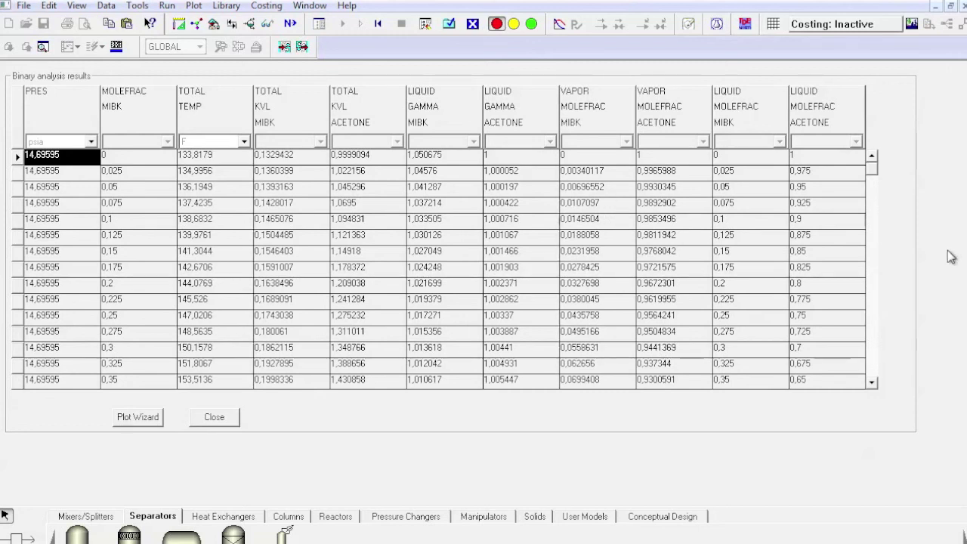
click(874, 218)
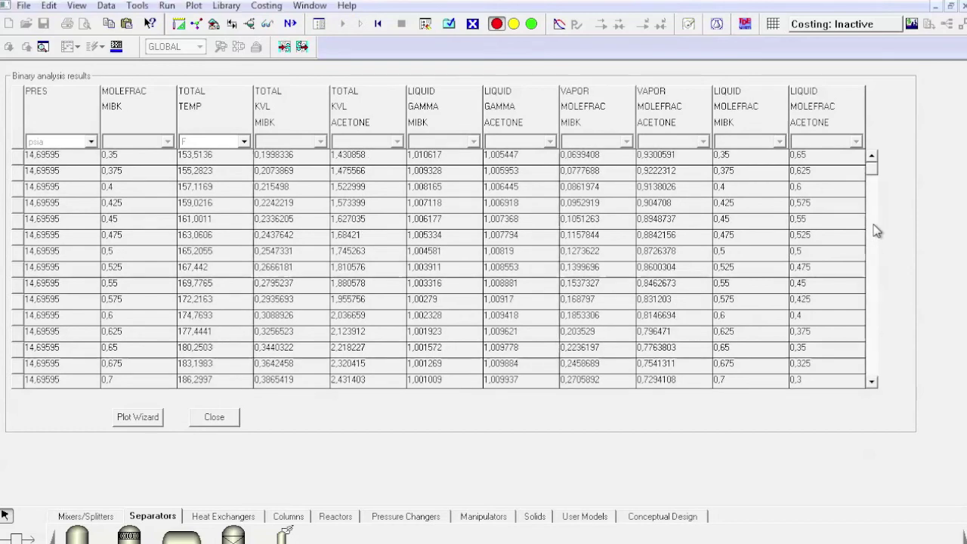
key(ctrl+Home)
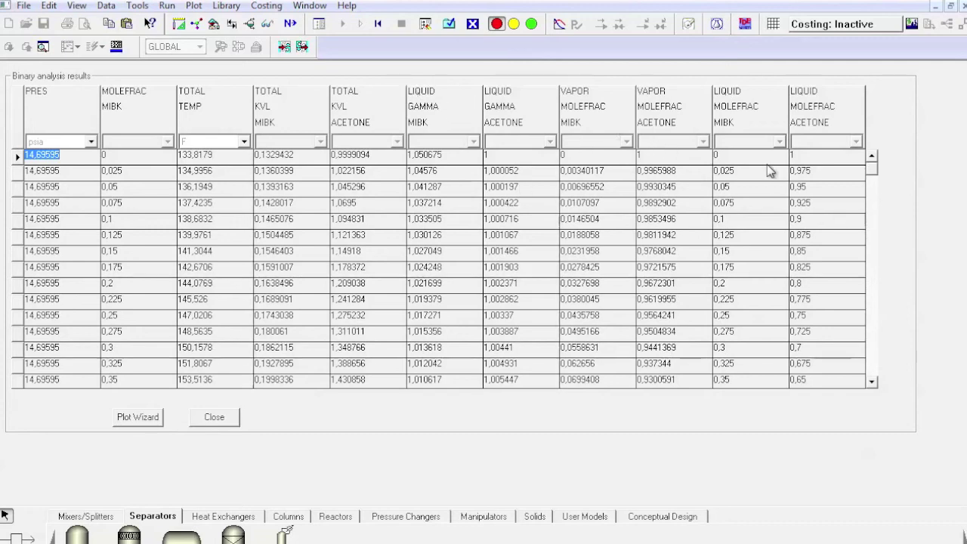
- Start the Plot Wizard from the binary analysis results and proceed past its welcome page
click(145, 418)
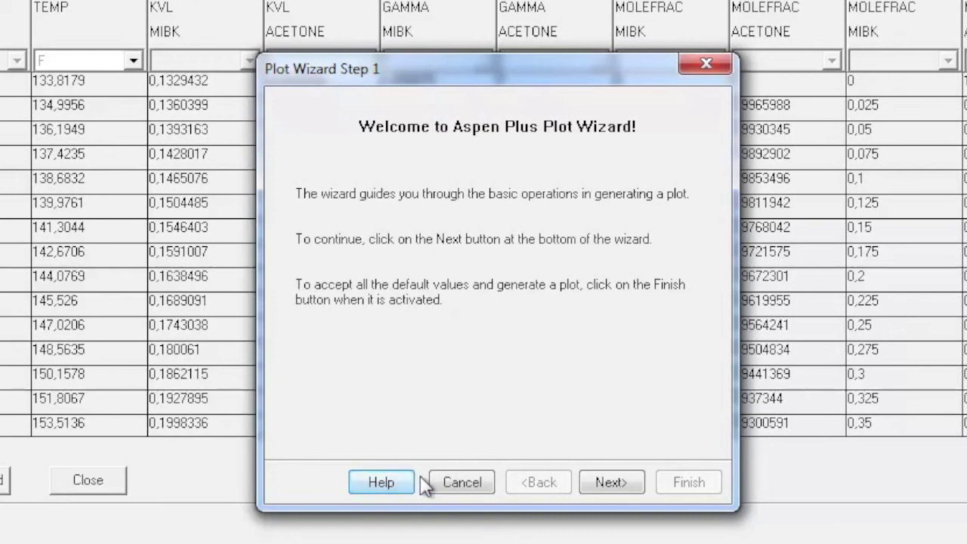
click(599, 487)
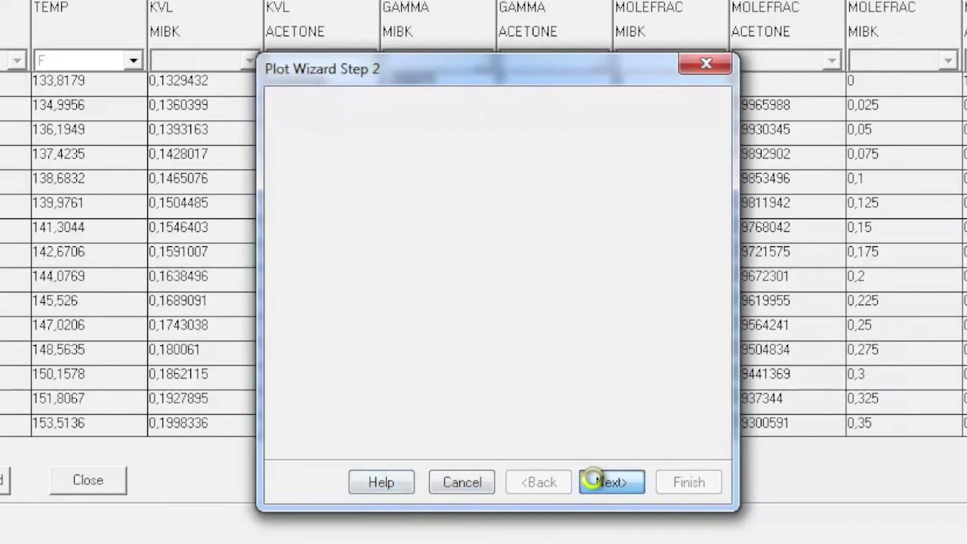